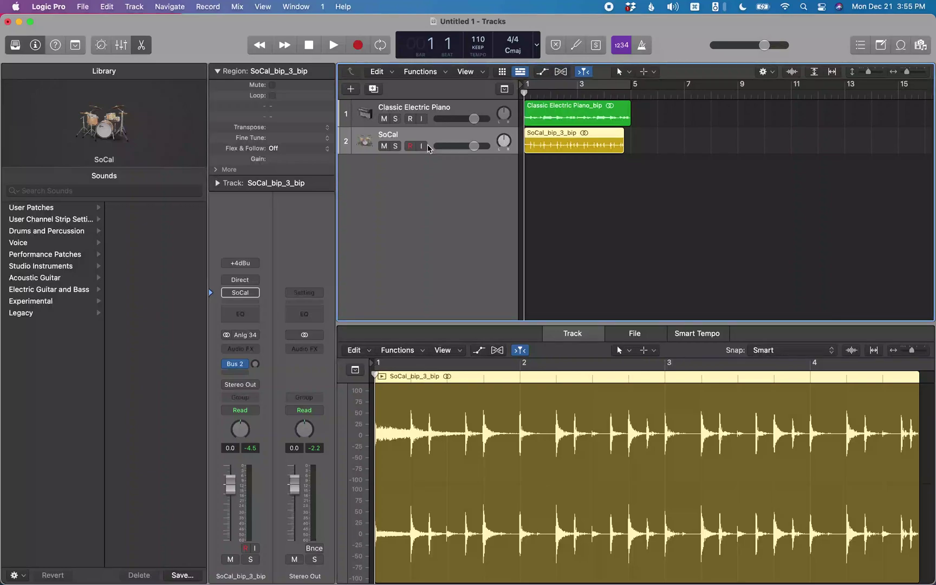
Audition both tracks, replaying from bar 4 to hear where the drums end.
key(space)
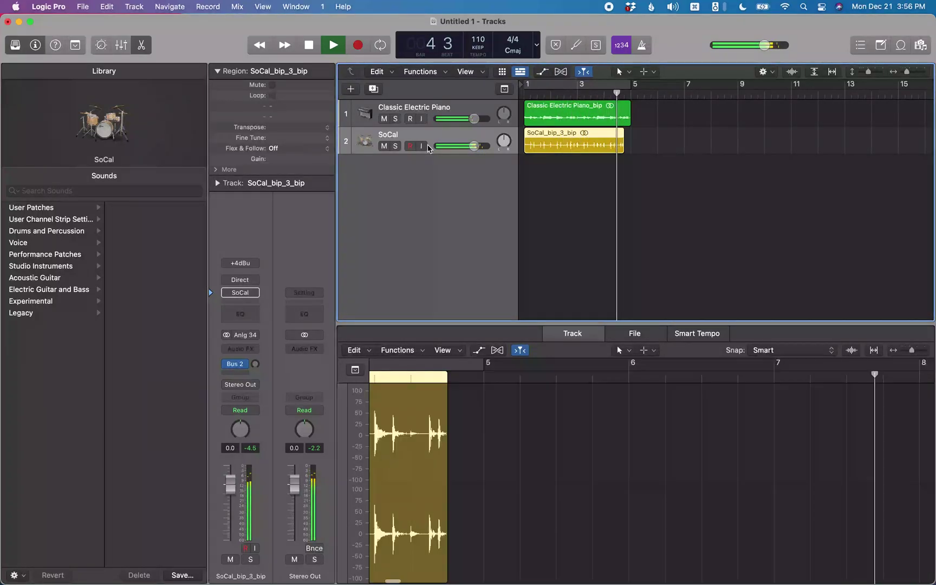
key(space)
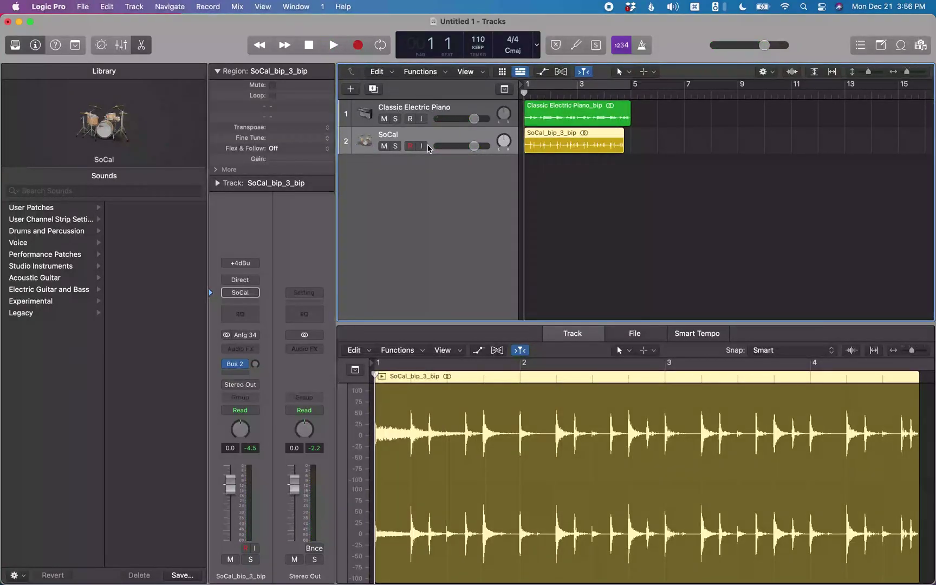
key(space)
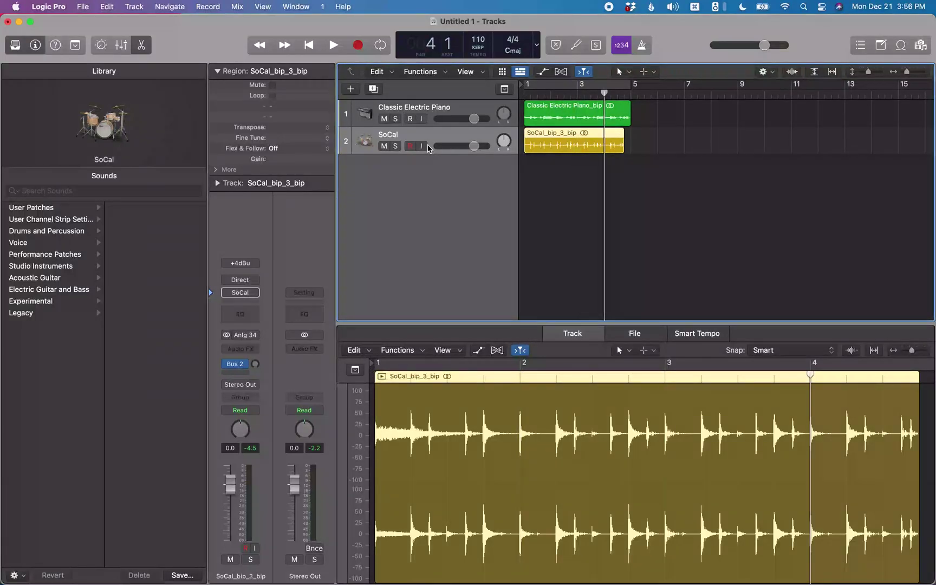
key(space)
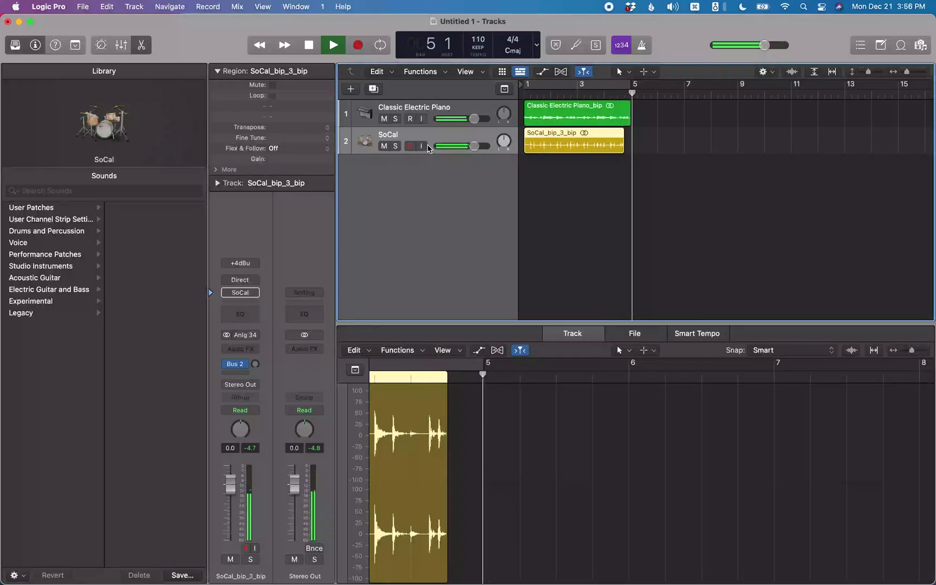
key(space)
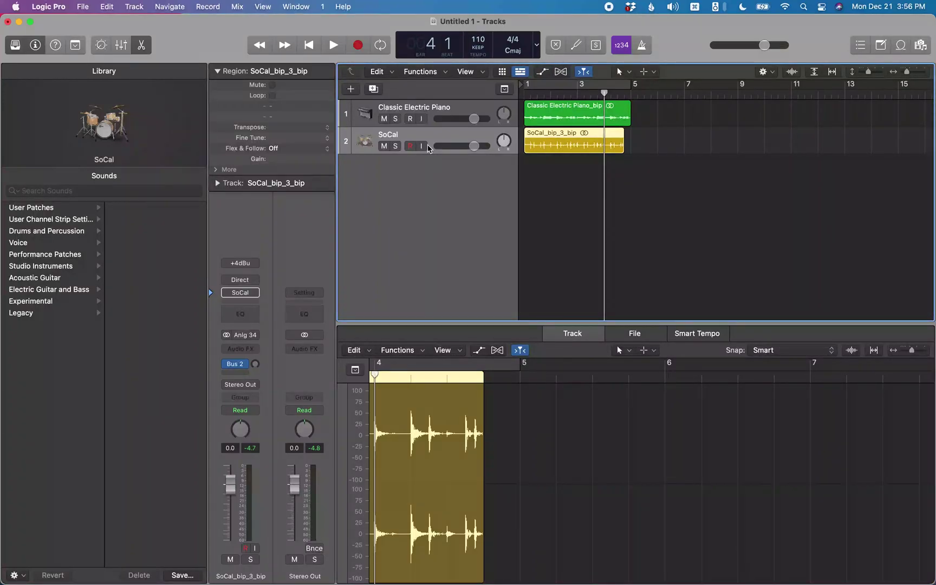
Repeat the SoCal drum region and the Classic Electric Piano region once each with Cmd+R.
key(super+r)
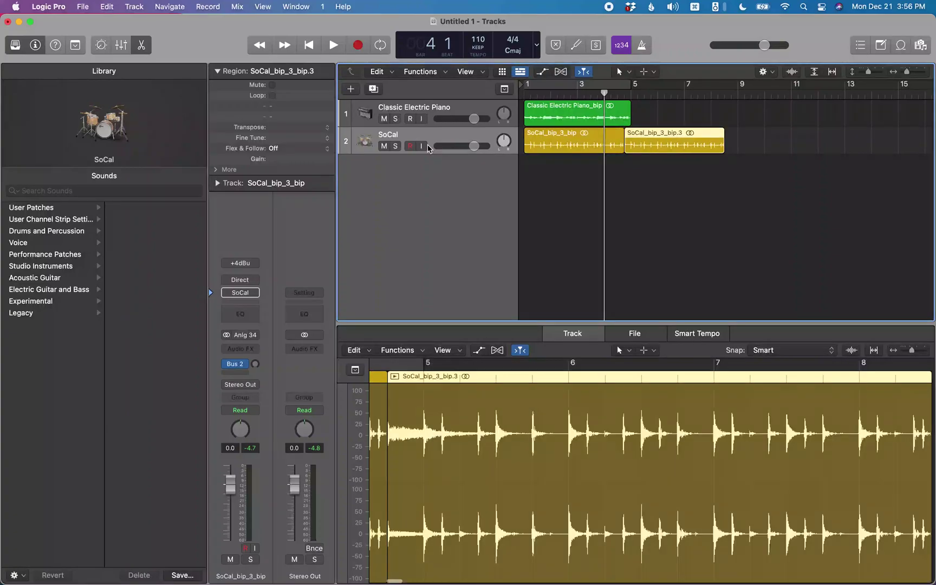
click(428, 120)
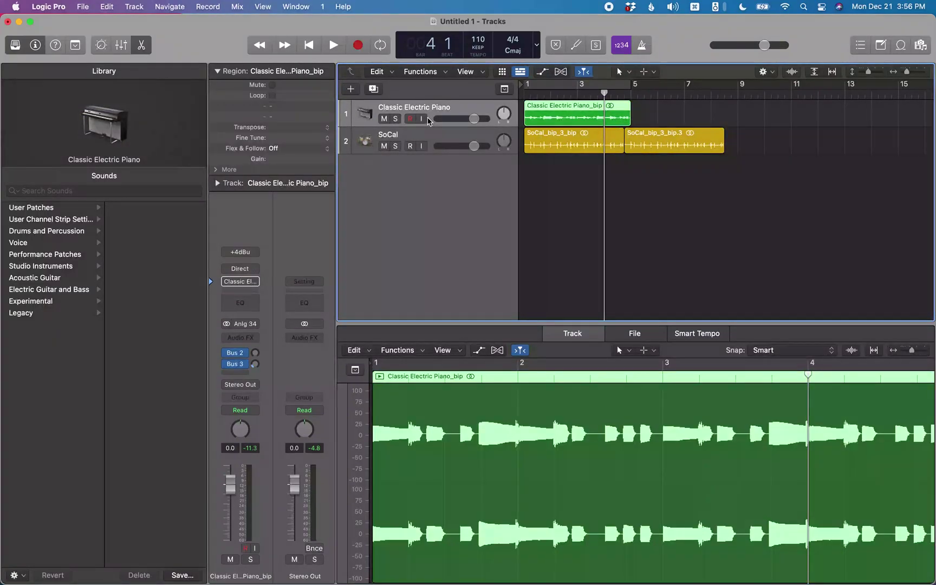
key(super+r)
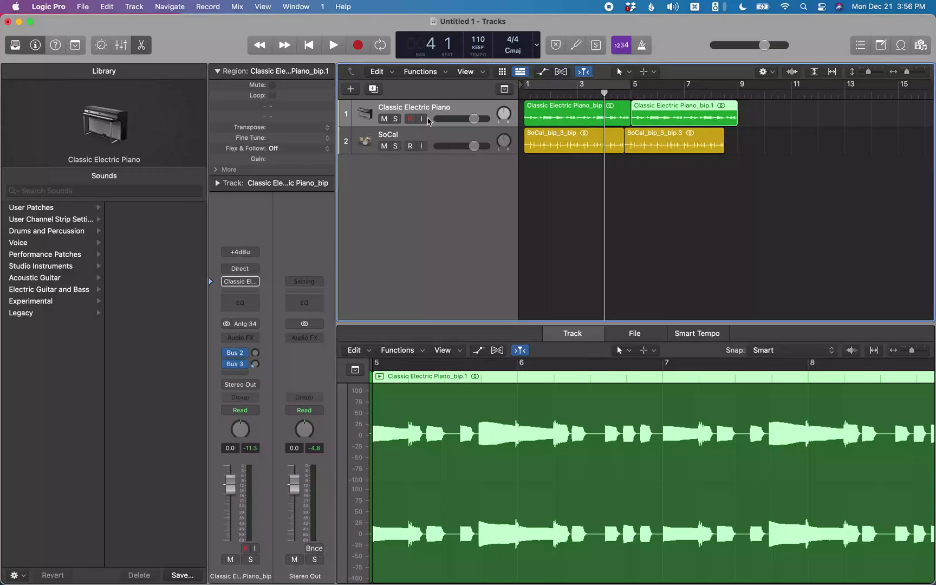
Select the SoCal track and play both tracks from the song start.
click(428, 146)
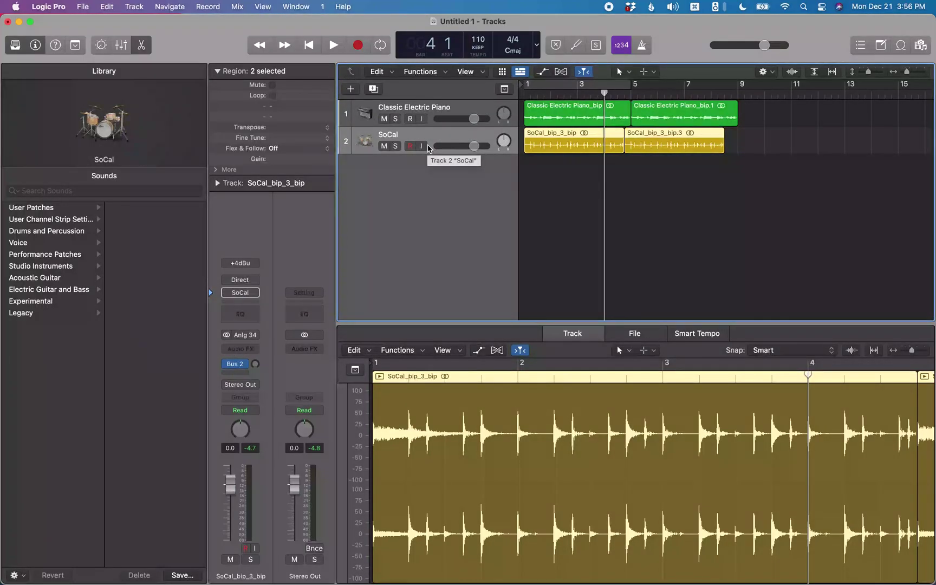
key(Return)
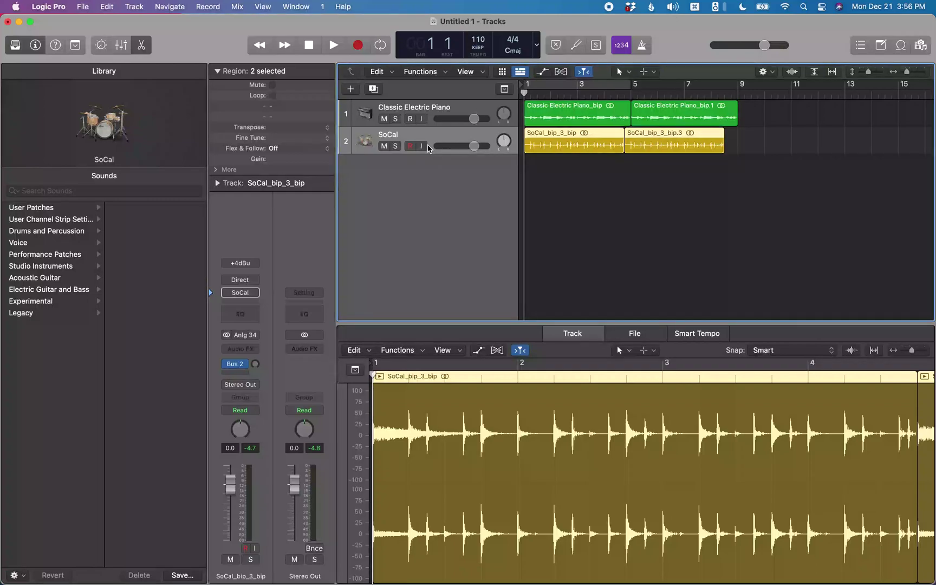
key(space)
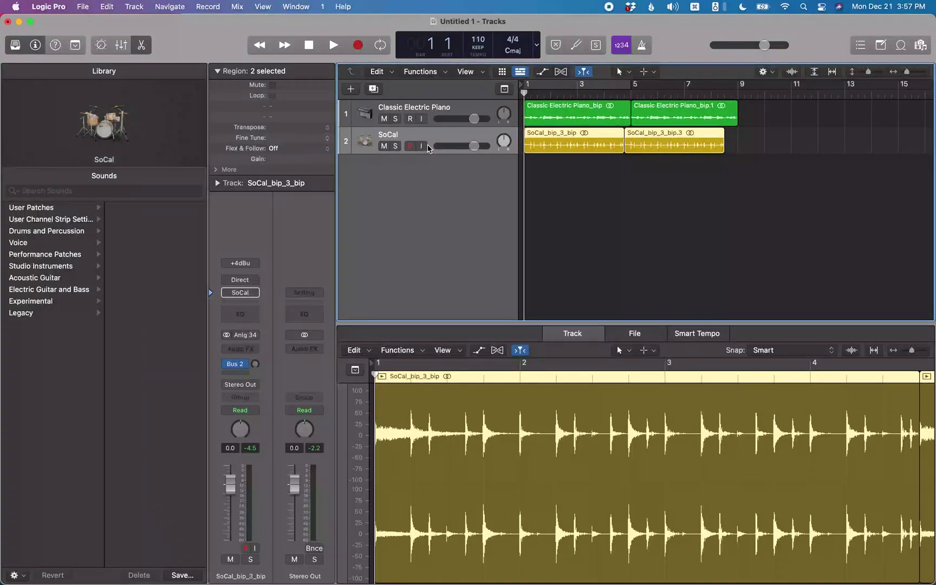
Delete the repeated drum and piano copies, then compare where each original region ends.
key(Delete)
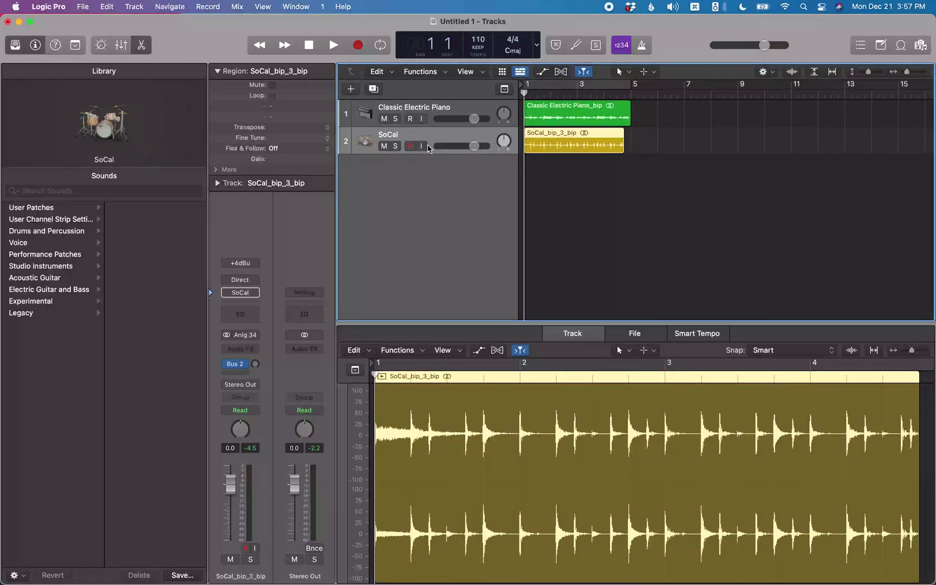
key(shift+Return)
click(428, 120)
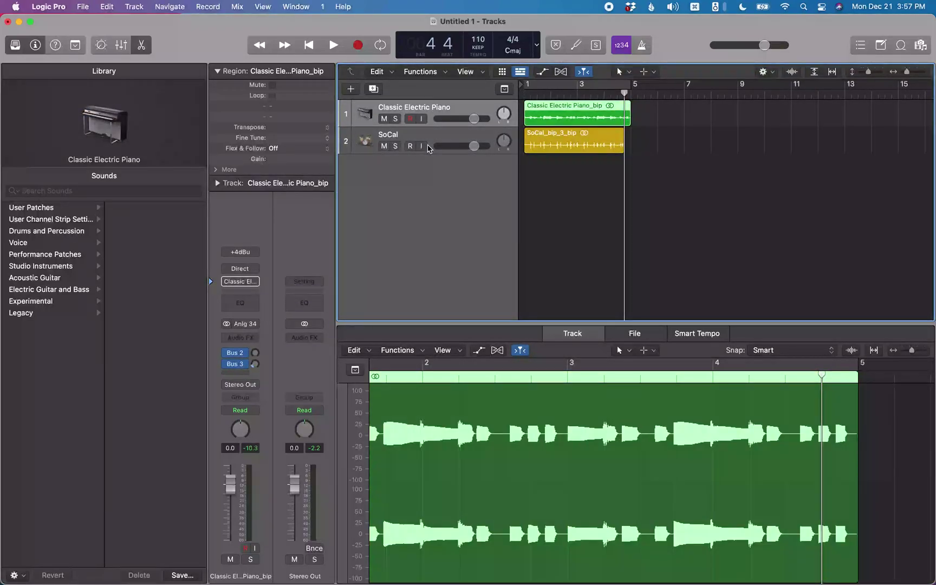
key(shift+Return)
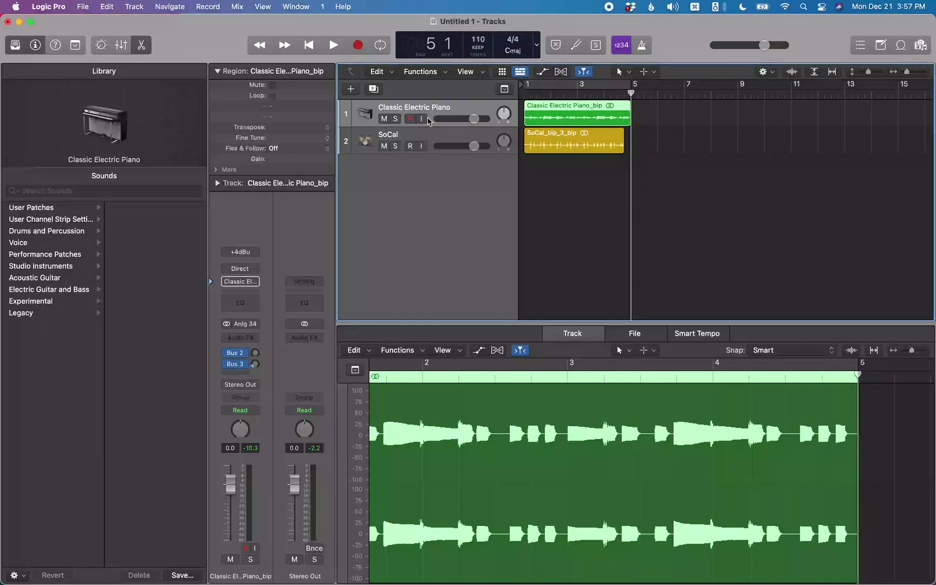
key(Return)
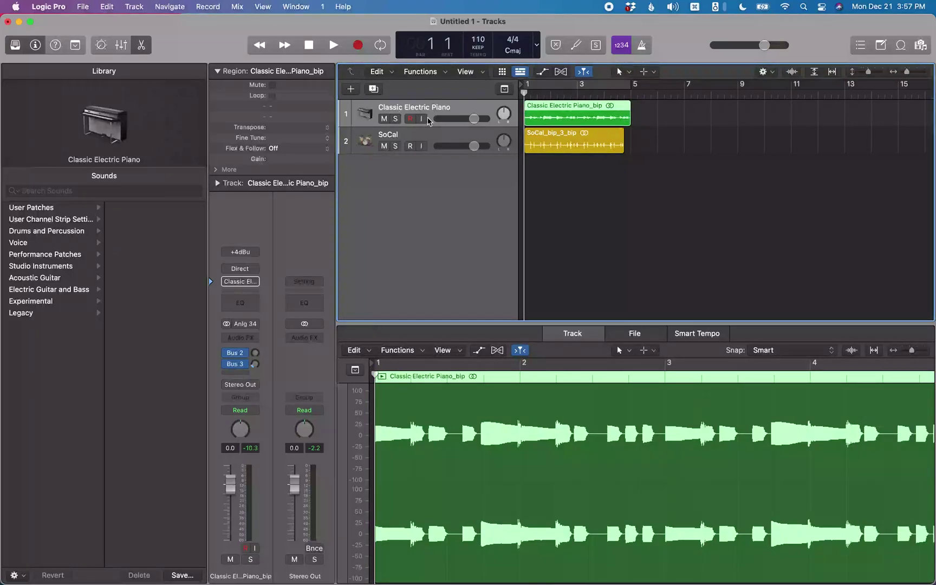
key(Down)
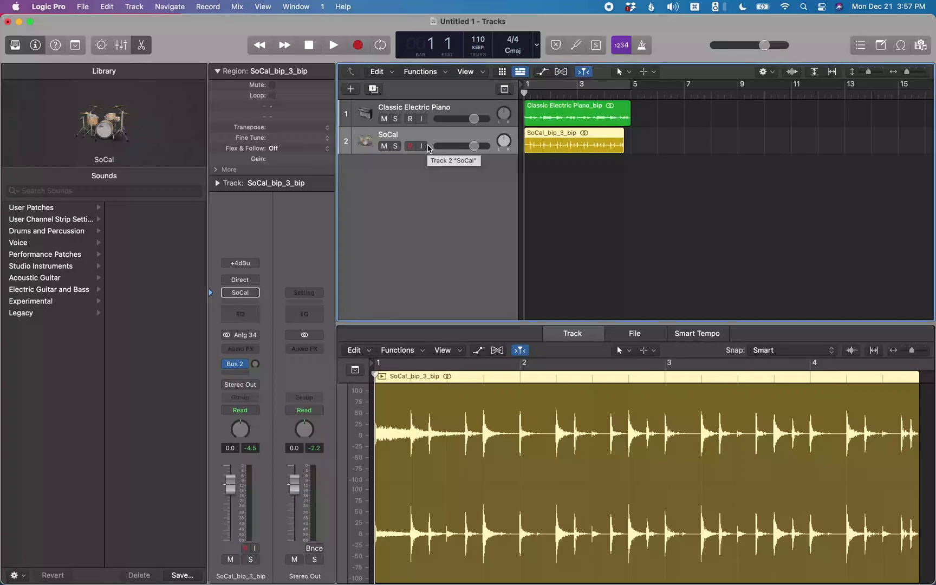
key(shift+Return)
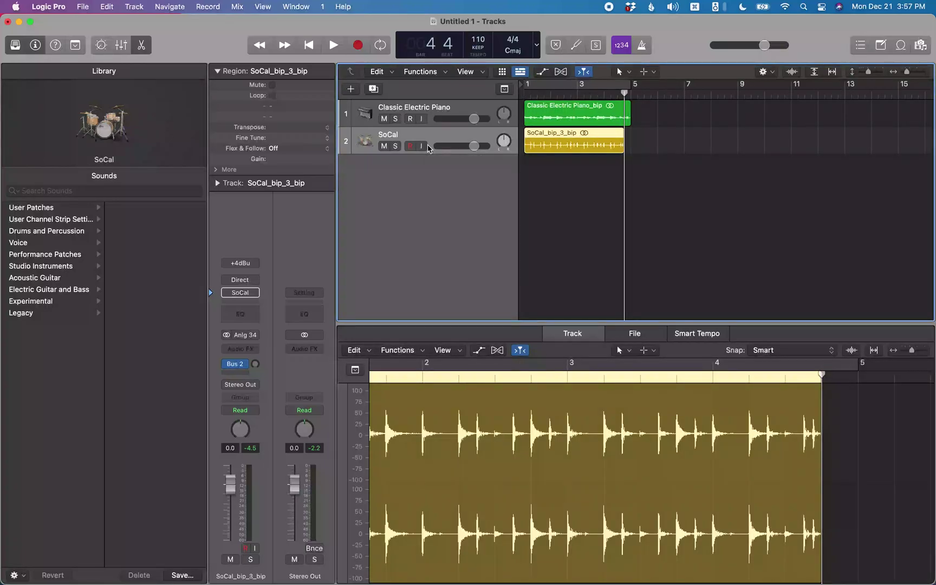
key(Return)
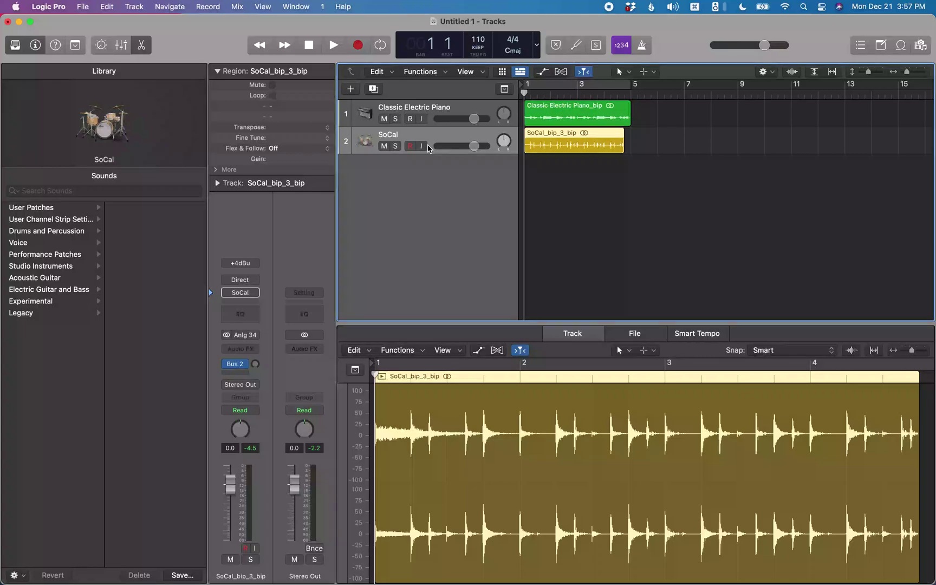
click(428, 149)
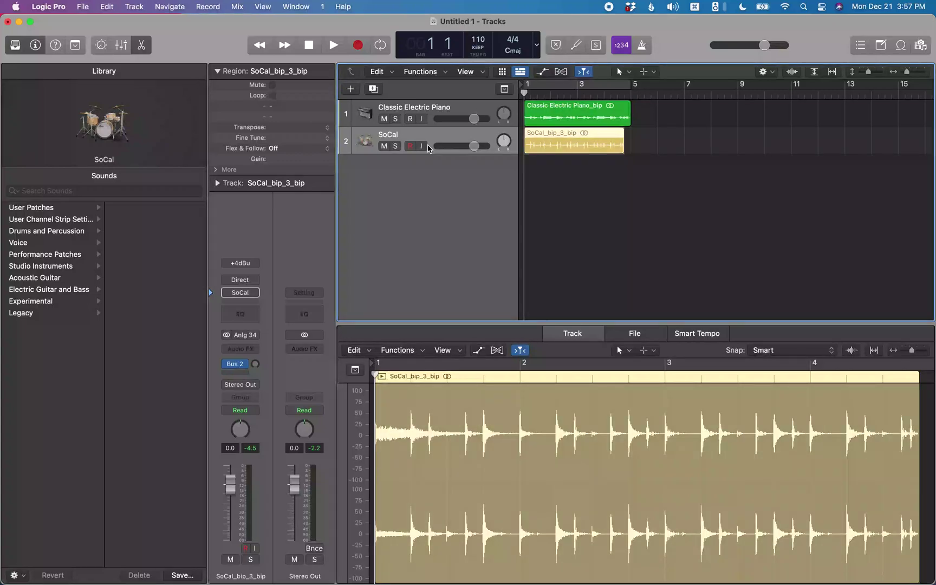
key(space)
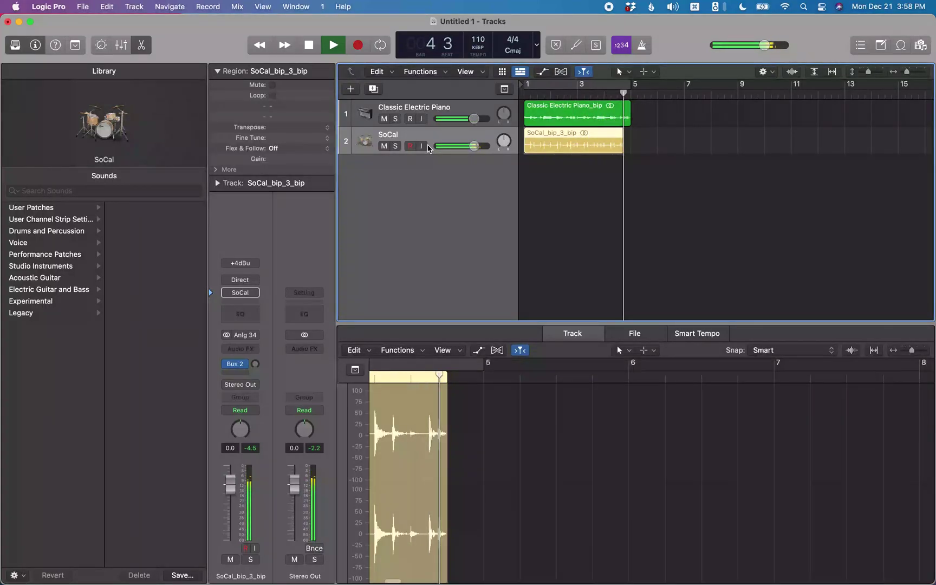
key(space)
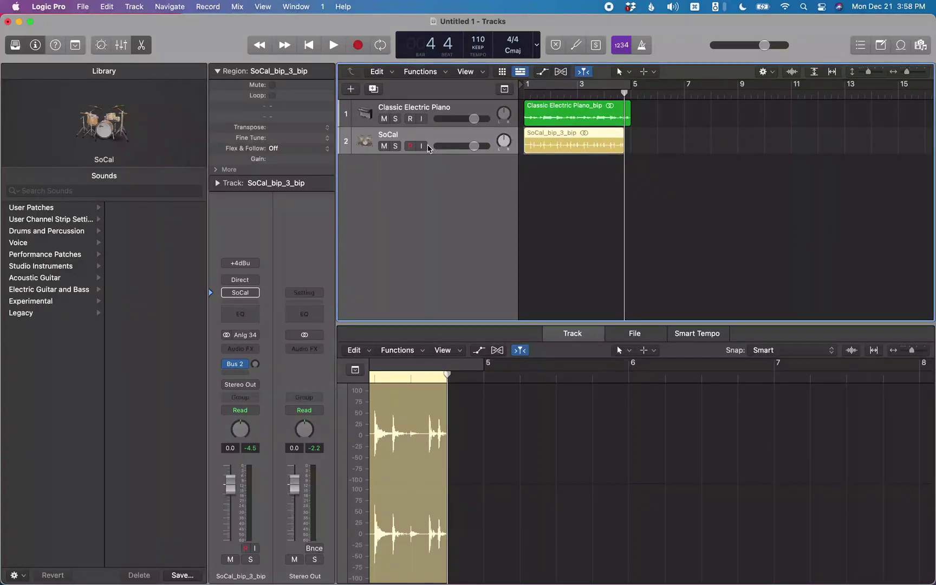
key(period)
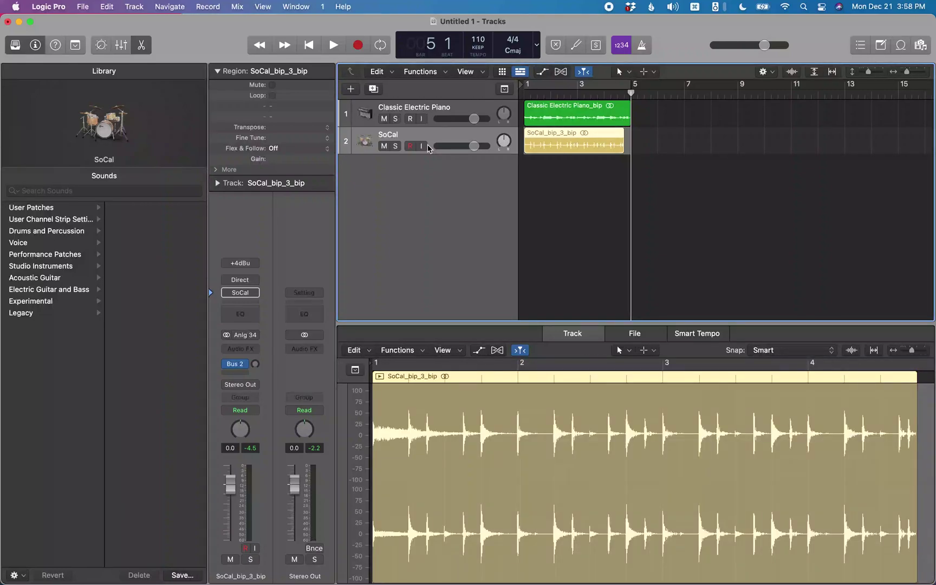
key(Return)
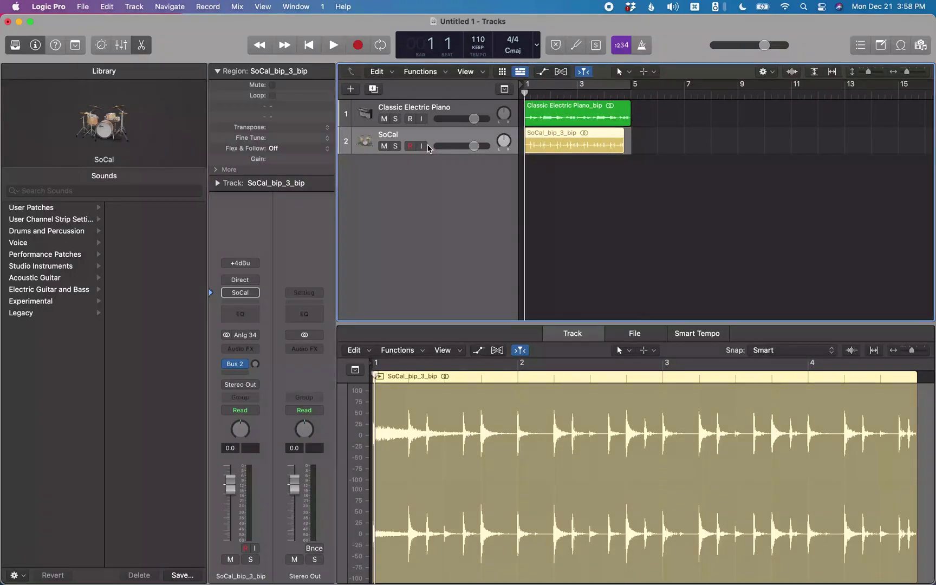
Play the project from bar 1 to audition the drums, then turn solo off.
key(space)
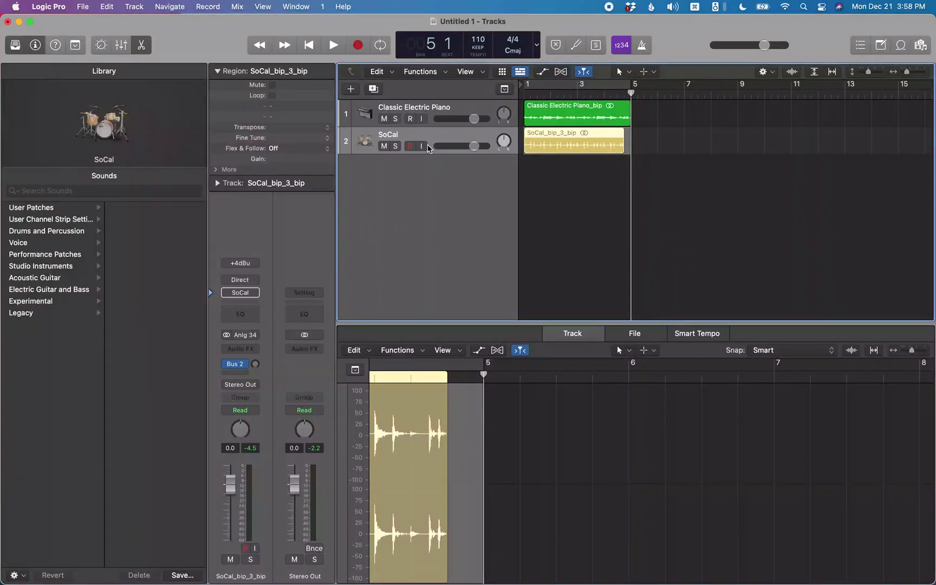
key(Return)
key(space)
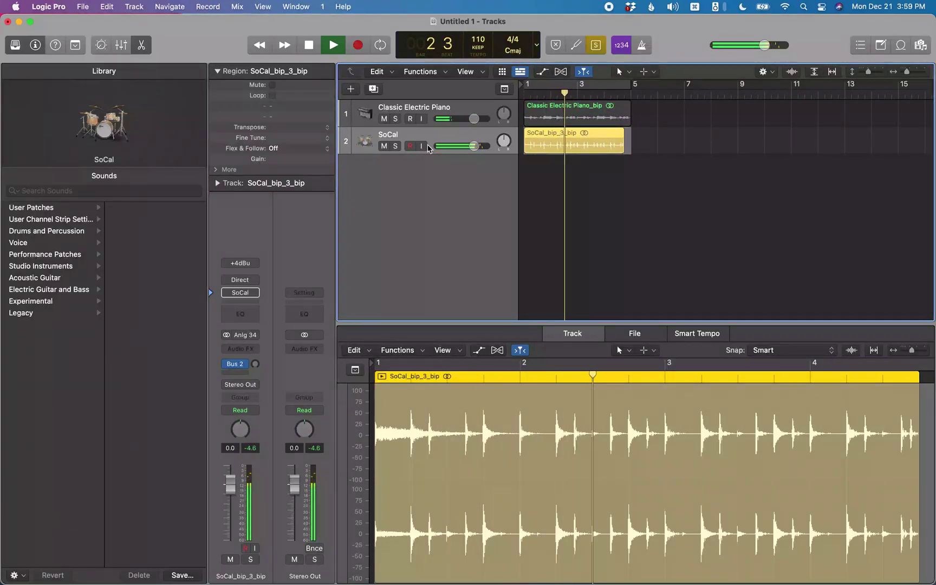
key(ctrl+s)
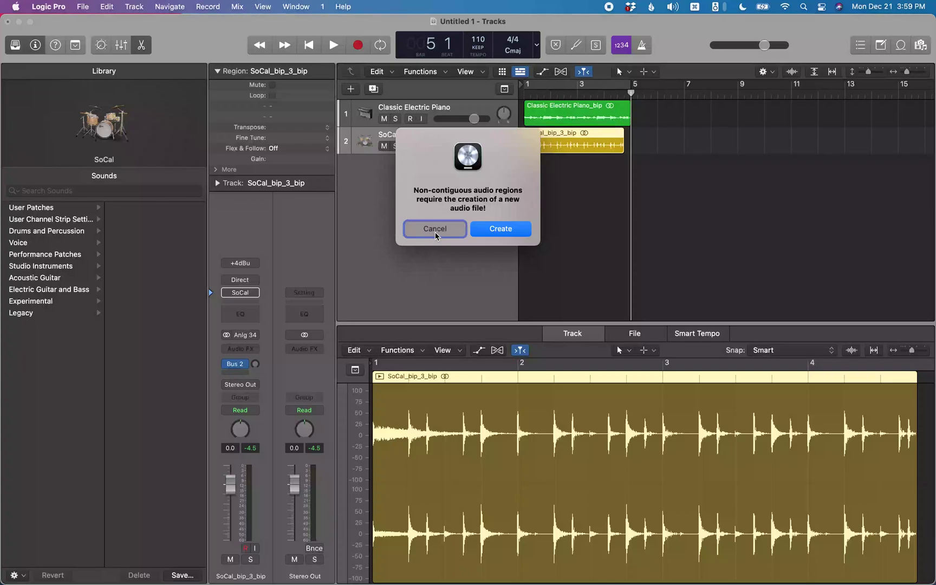
Create a new audio file, merging the drum region into 'SoCal_bip_3_bip merged_1' ending at bar 5.
click(501, 230)
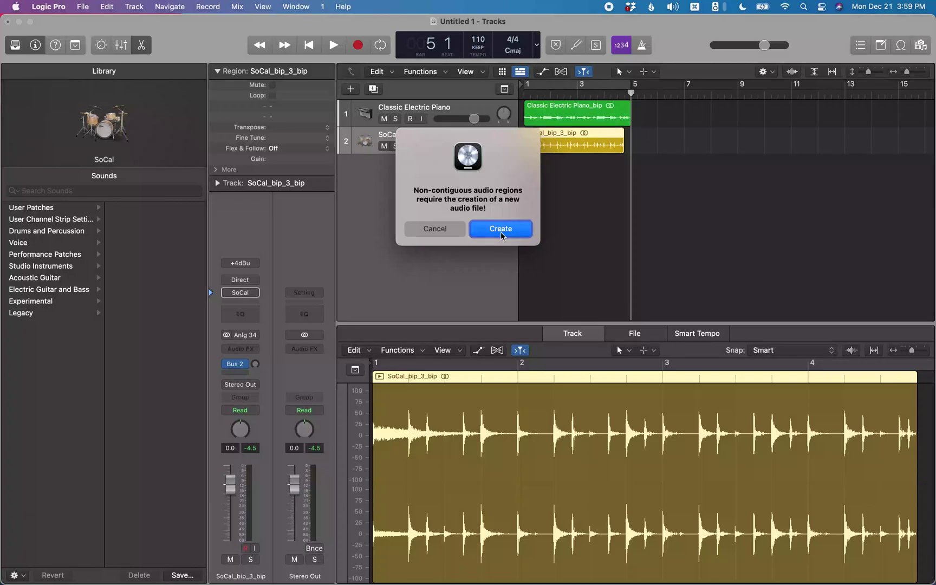
click(501, 229)
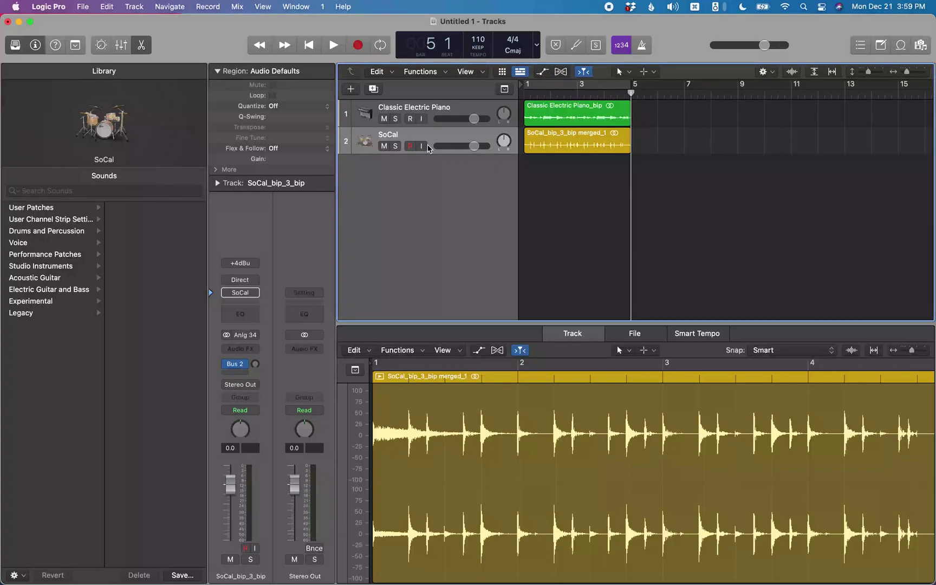
click(428, 149)
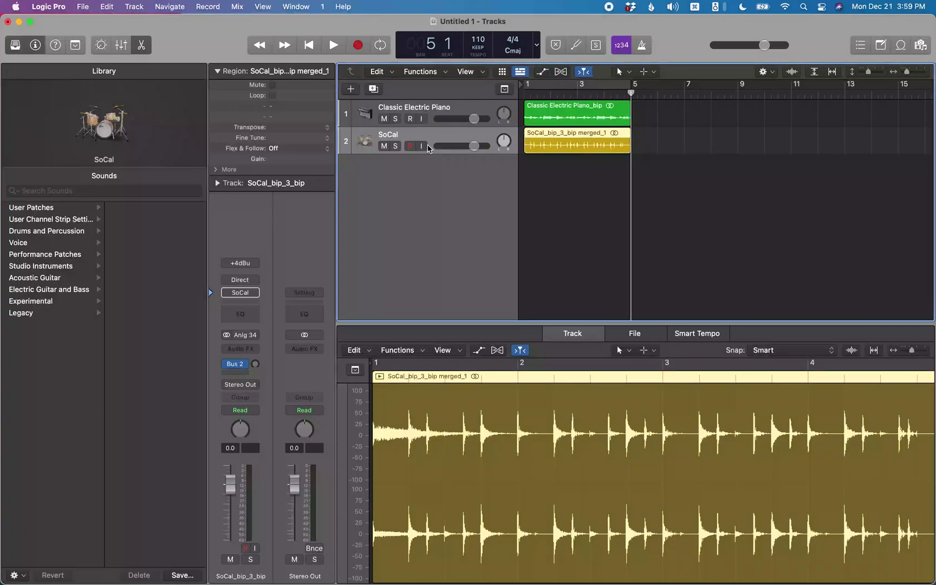
key(Return)
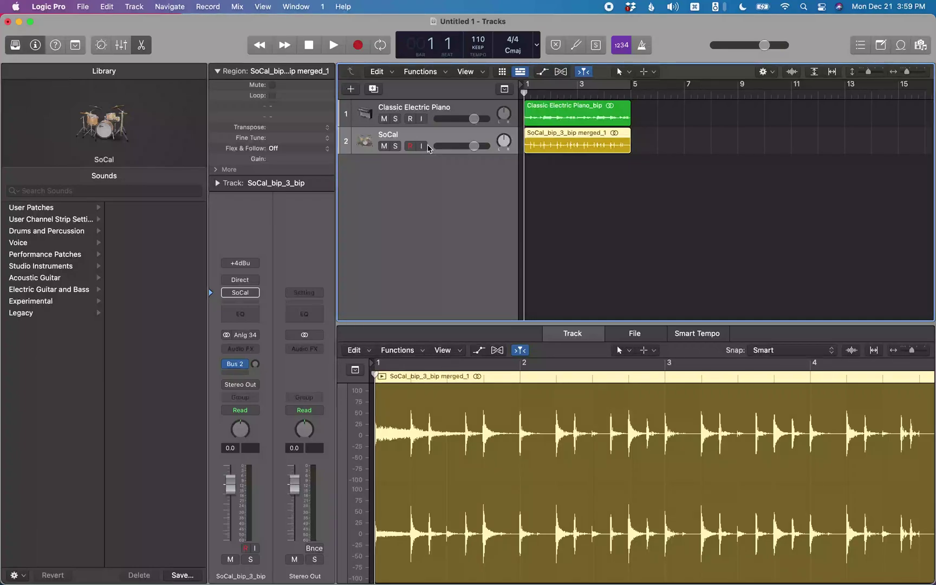
key(space)
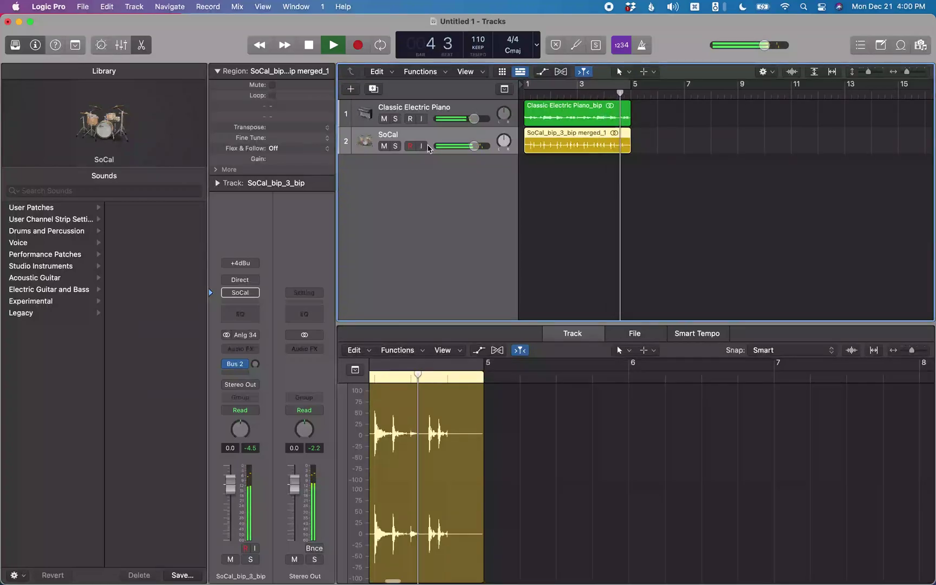
key(space)
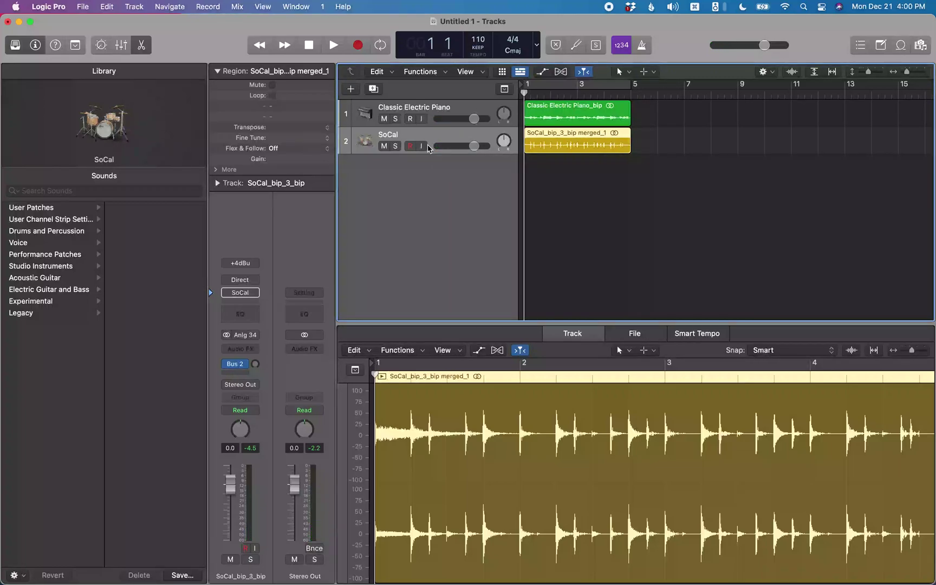
Repeat the merged drum and piano regions from bar 5 to bar 9, then play both tracks.
key(super+r)
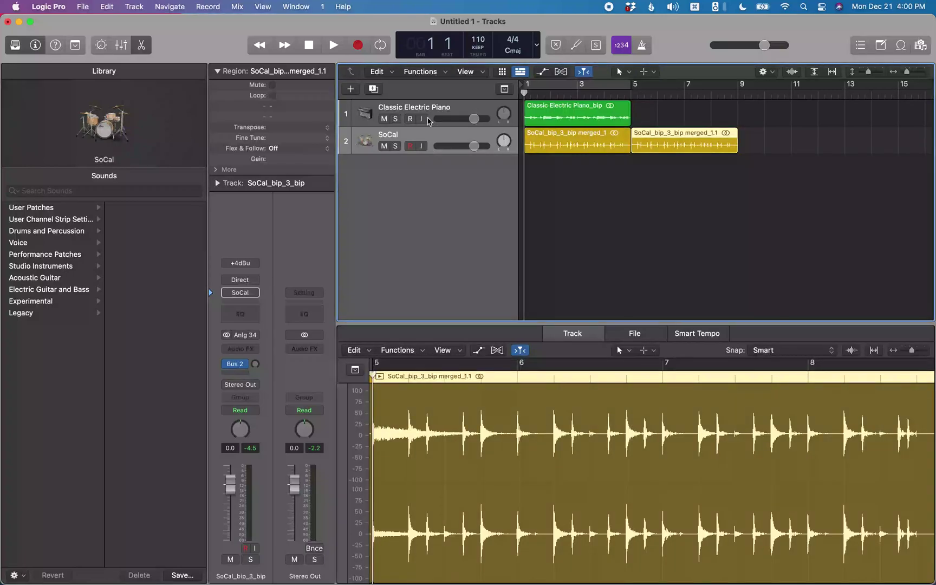
click(427, 121)
key(super+r)
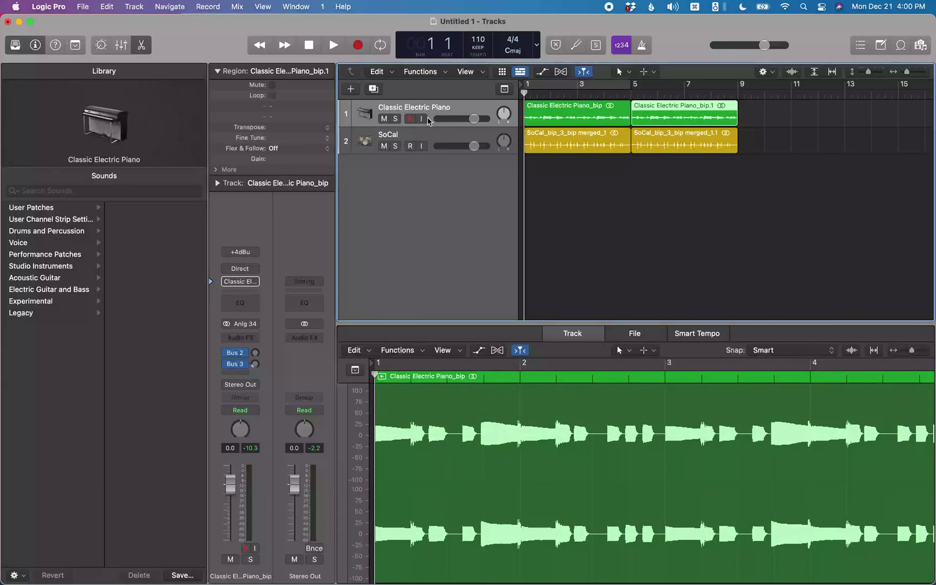
key(space)
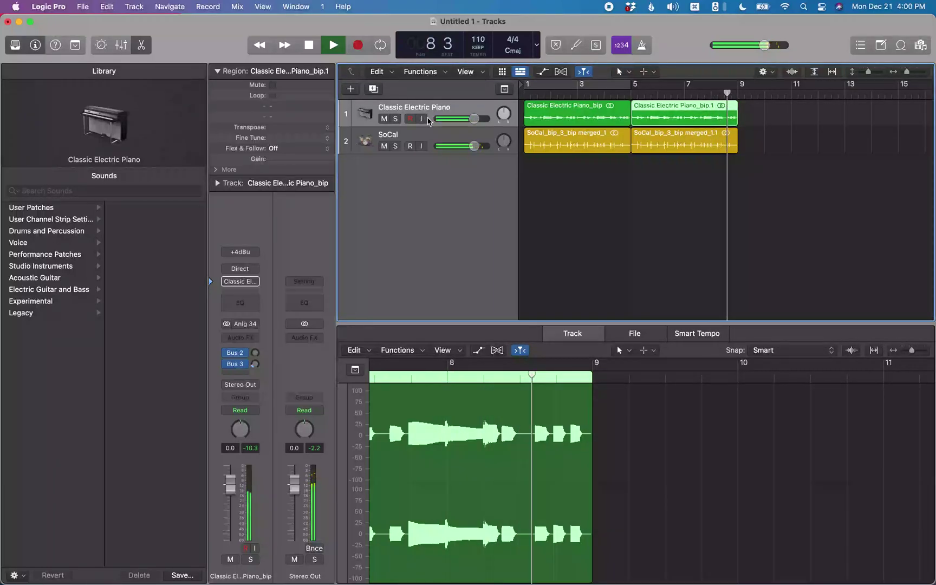
key(space)
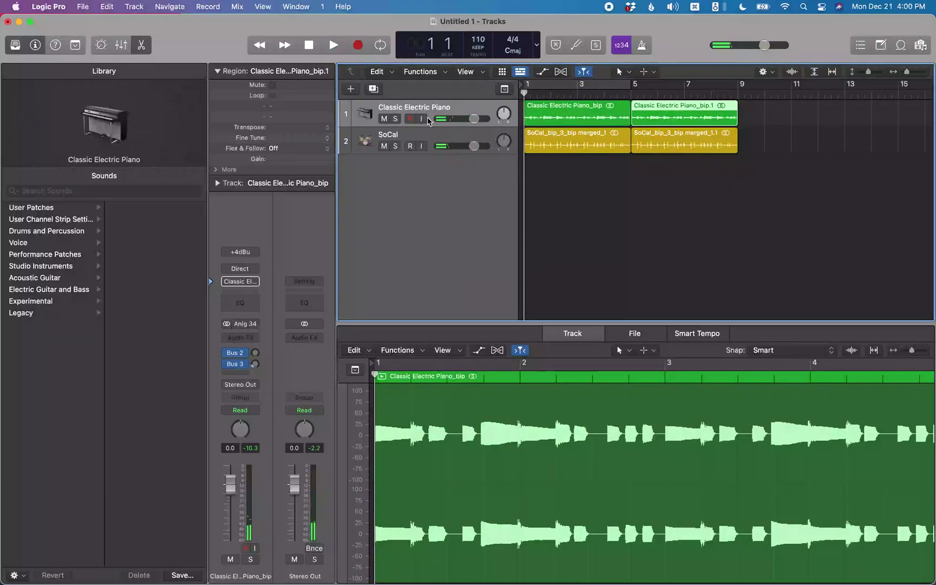